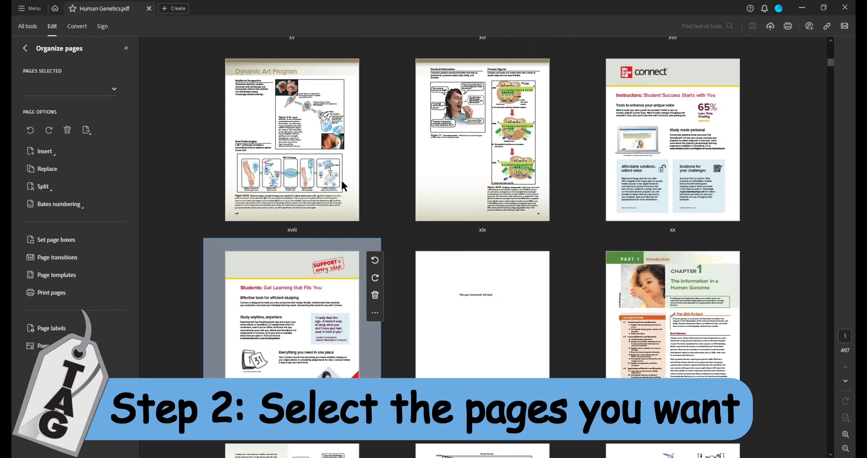
# Extract the cover through page xxii (23 pages) into a new document and delete them from the book.
pyautogui.click(484, 302)
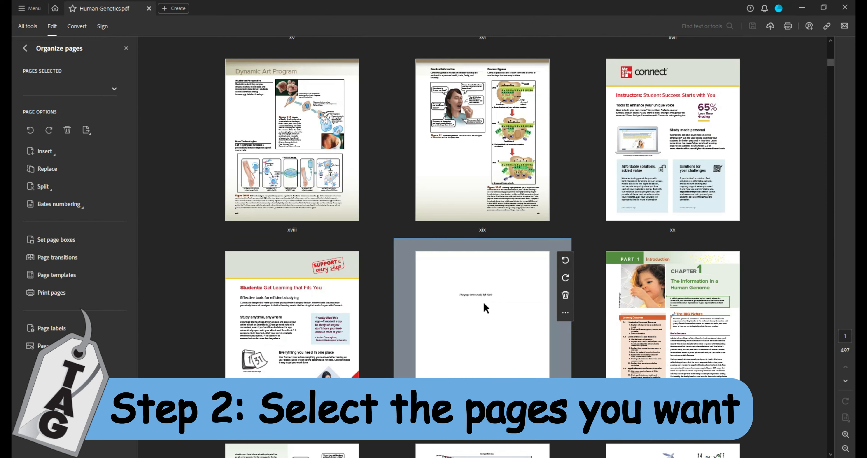
pyautogui.keyDown('shift'); pyautogui.click(496, 324); pyautogui.keyUp('shift')
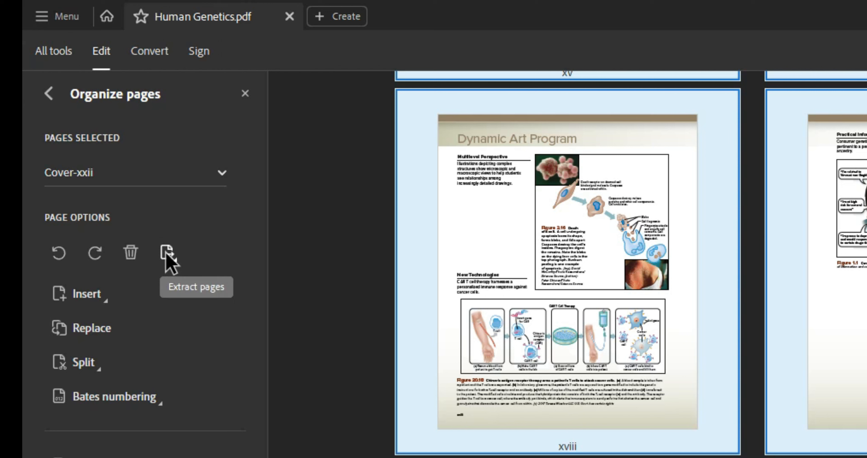
pyautogui.click(167, 254)
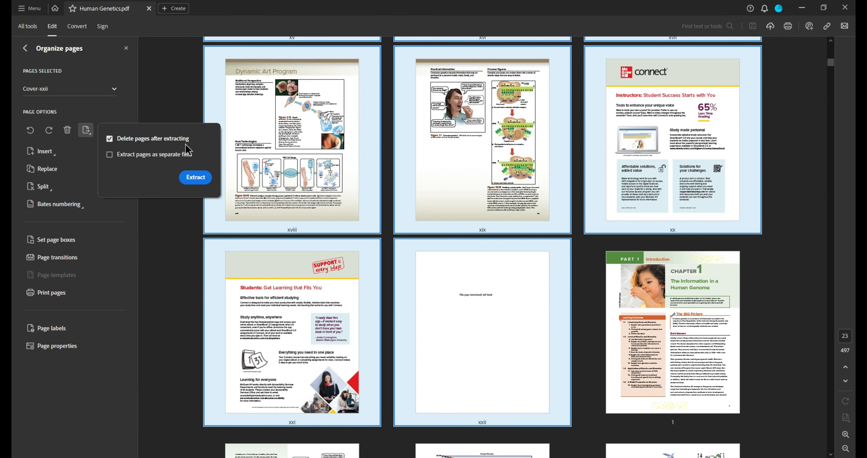
pyautogui.click(196, 177)
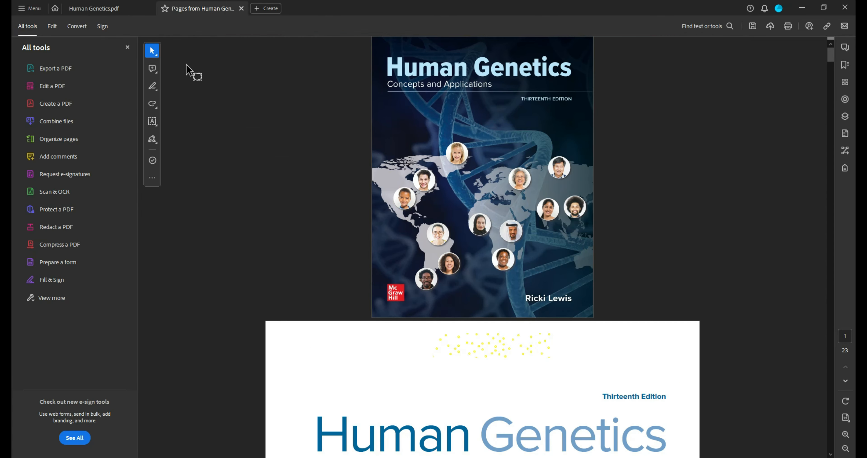
# Look over the extracted 23-page front-matter document, then go back to Human Genetics.pdf.
pyautogui.click(124, 14)
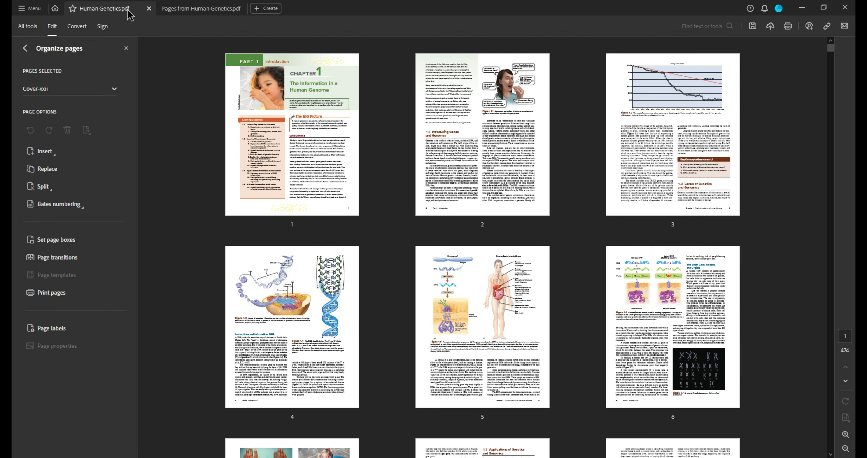
pyautogui.click(192, 10)
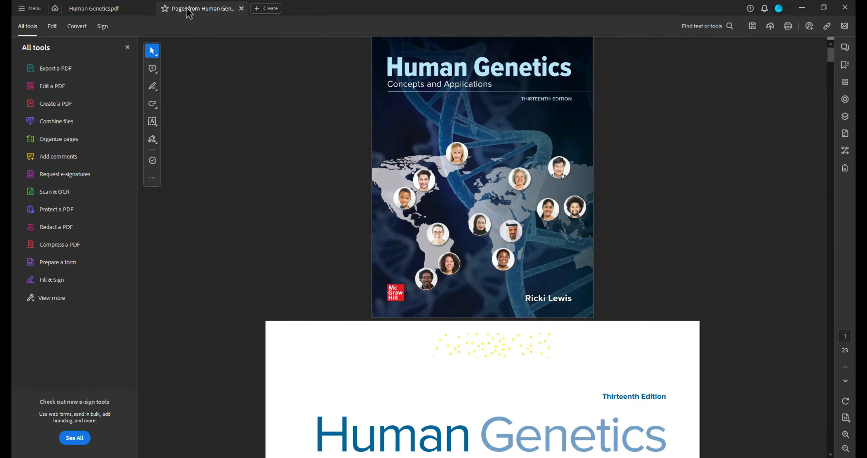
pyautogui.click(102, 8)
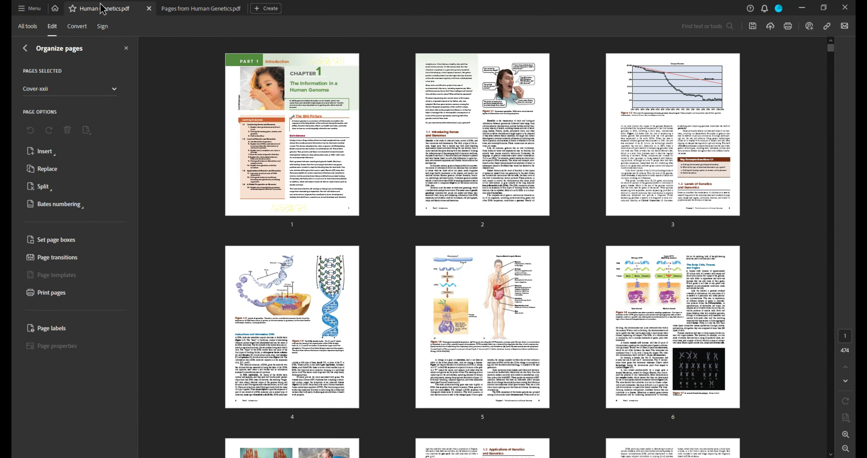
# Extract Chapter 1, pages 1–16, into a new document, deleting those pages from the book.
pyautogui.scroll(-10, 622, 238)
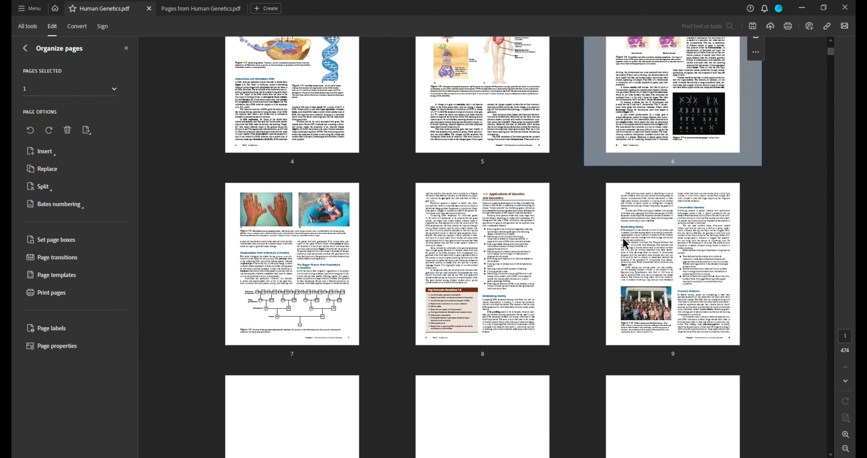
pyautogui.scroll(-5, 573, 258)
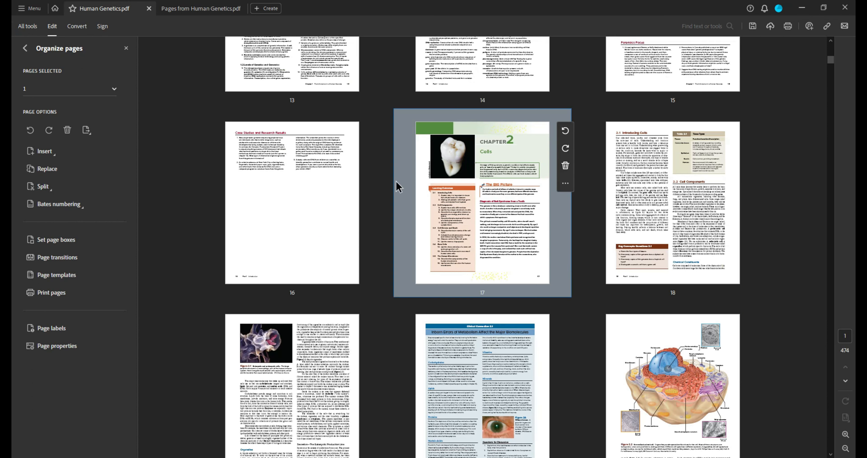
pyautogui.keyDown('shift'); pyautogui.click(267, 207); pyautogui.keyUp('shift')
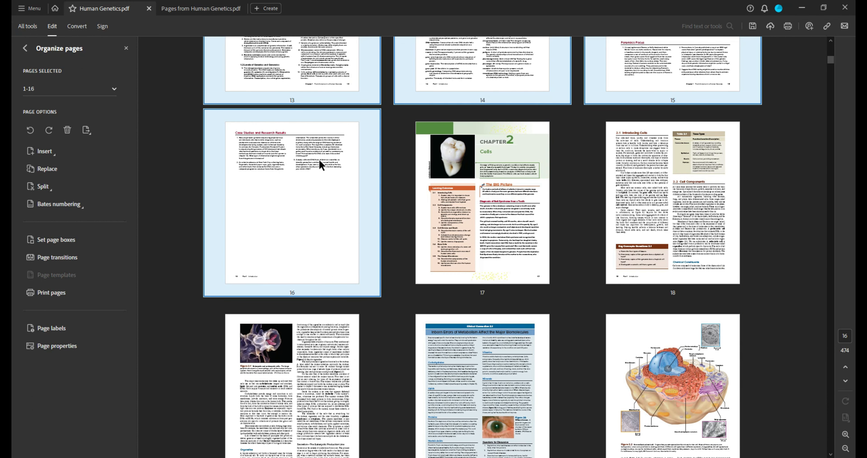
pyautogui.click(87, 130)
pyautogui.click(109, 138)
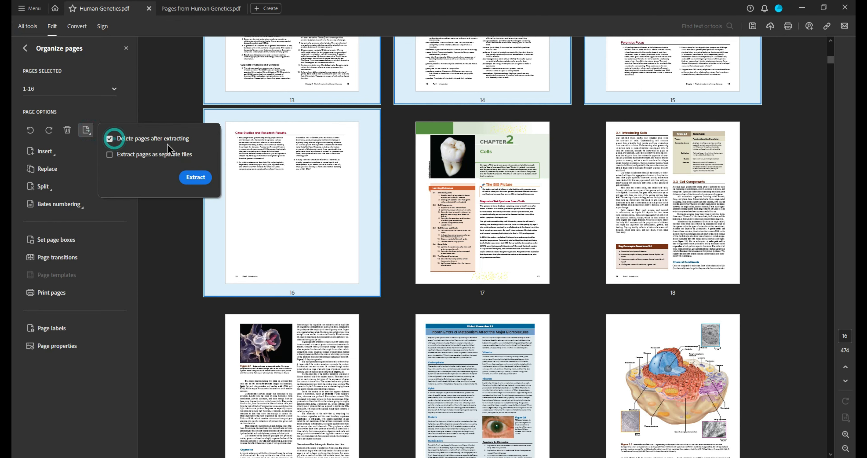
pyautogui.click(196, 178)
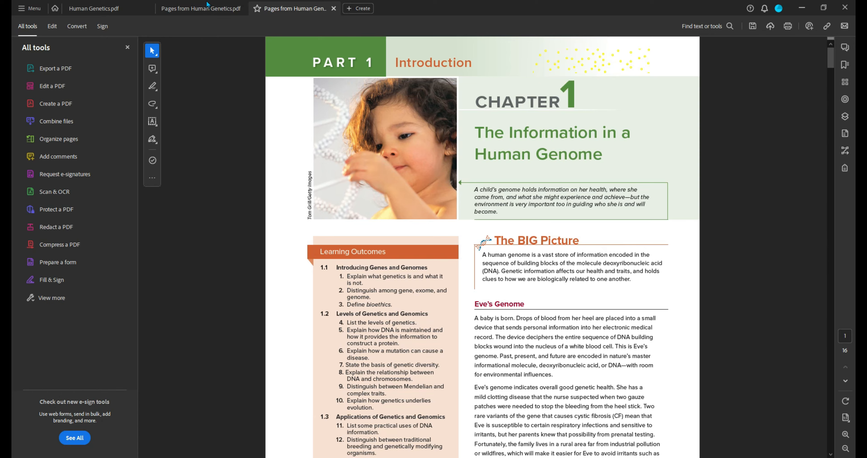
pyautogui.click(113, 8)
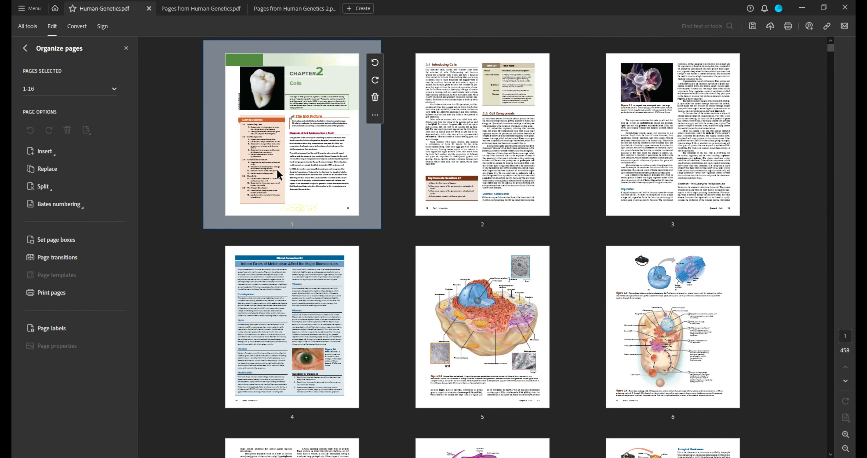
# Extract Chapter 2, pages 1–26, into its own new document.
pyautogui.click(277, 173)
pyautogui.scroll(-20, 277, 173)
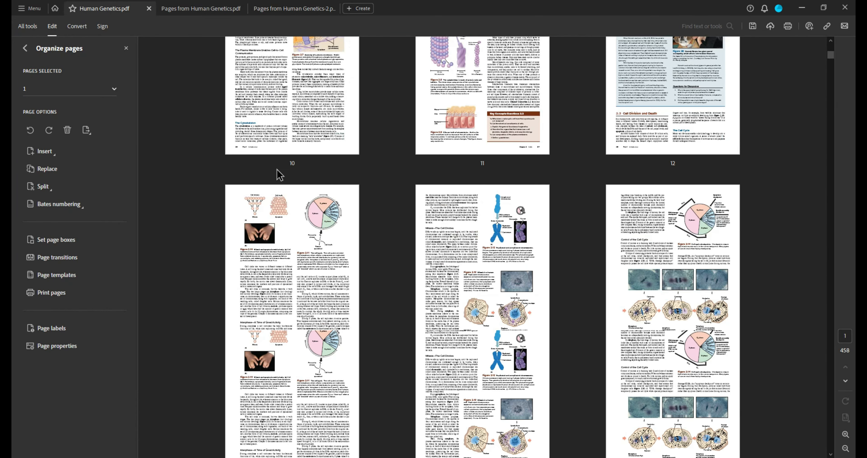
pyautogui.scroll(-15, 277, 171)
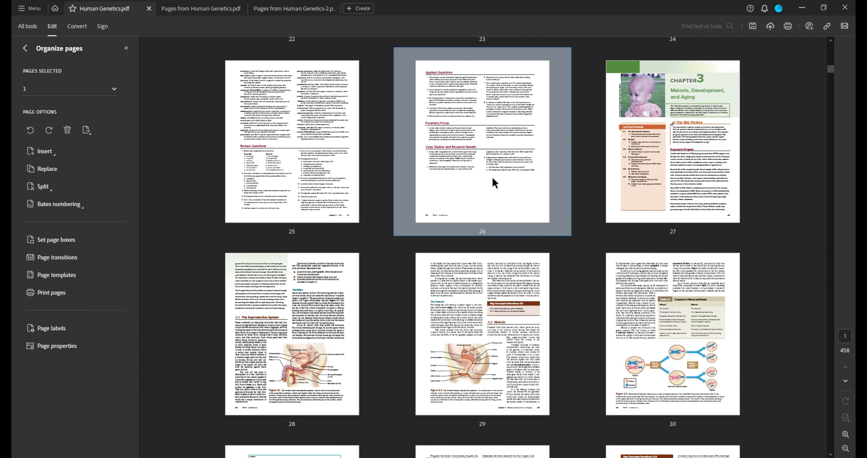
pyautogui.keyDown('shift'); pyautogui.click(492, 178); pyautogui.keyUp('shift')
pyautogui.scroll(5, 494, 193)
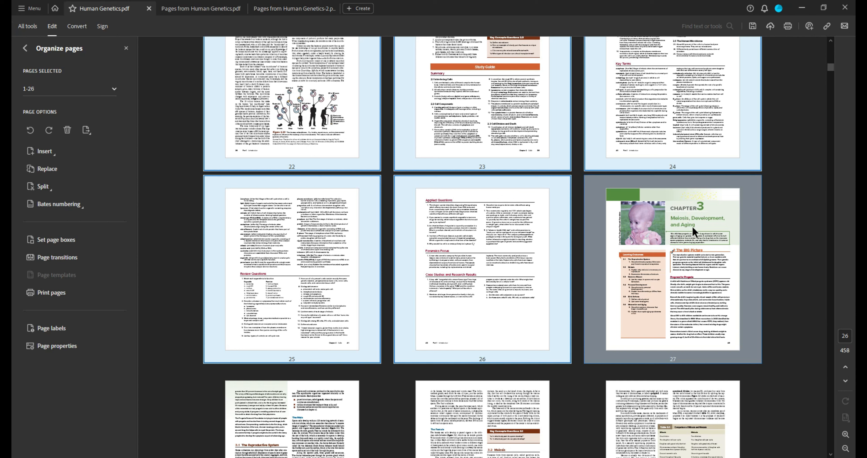
pyautogui.click(87, 131)
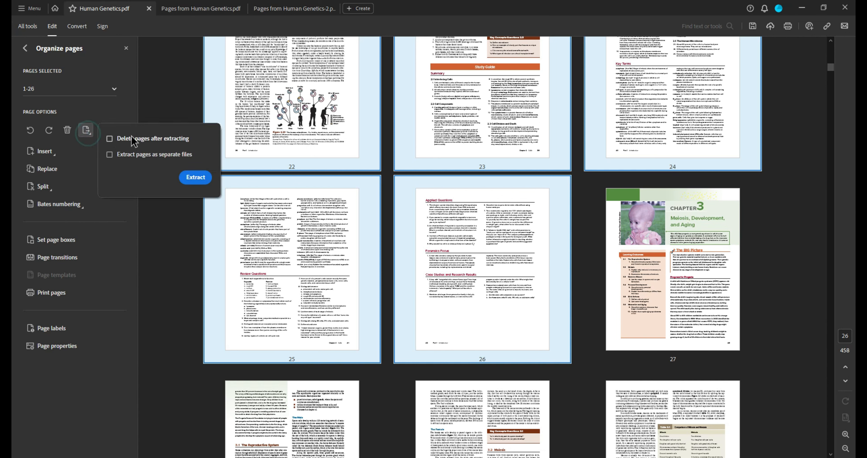
pyautogui.click(195, 177)
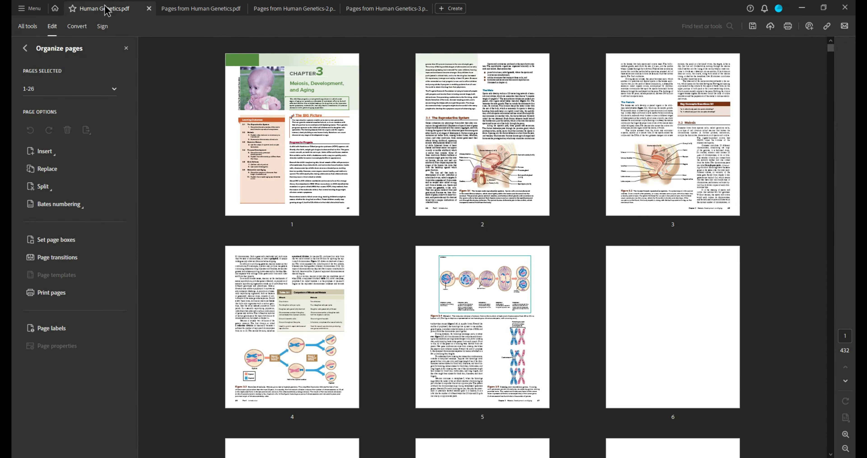
# Extract Chapter 3's 17 pages into a new document, removing them from the book.
pyautogui.click(333, 158)
pyautogui.scroll(-10, 353, 284)
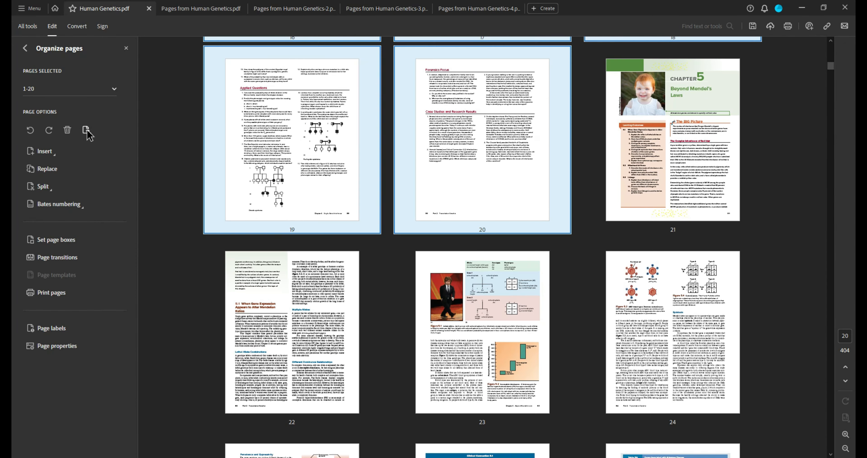
pyautogui.click(86, 129)
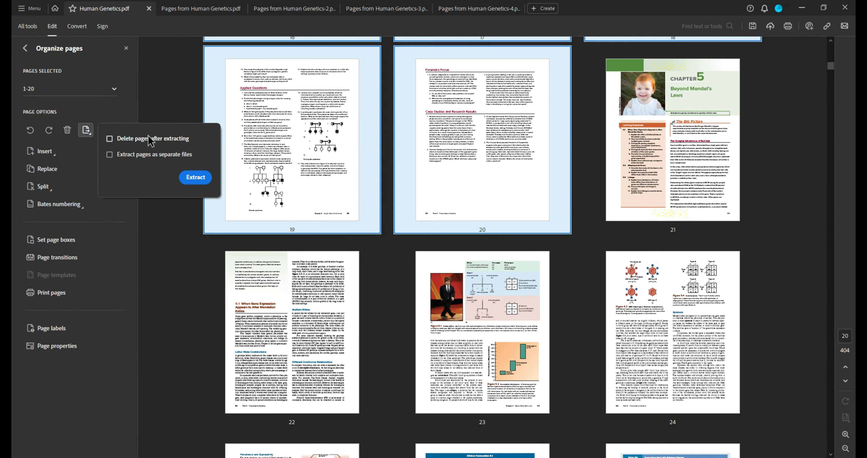
pyautogui.click(197, 177)
pyautogui.click(87, 130)
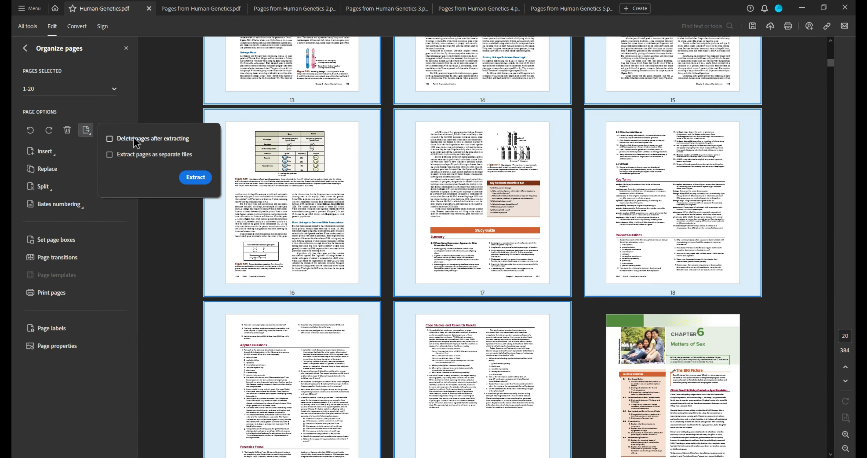
pyautogui.click(196, 177)
pyautogui.click(86, 130)
pyautogui.click(196, 177)
pyautogui.click(86, 129)
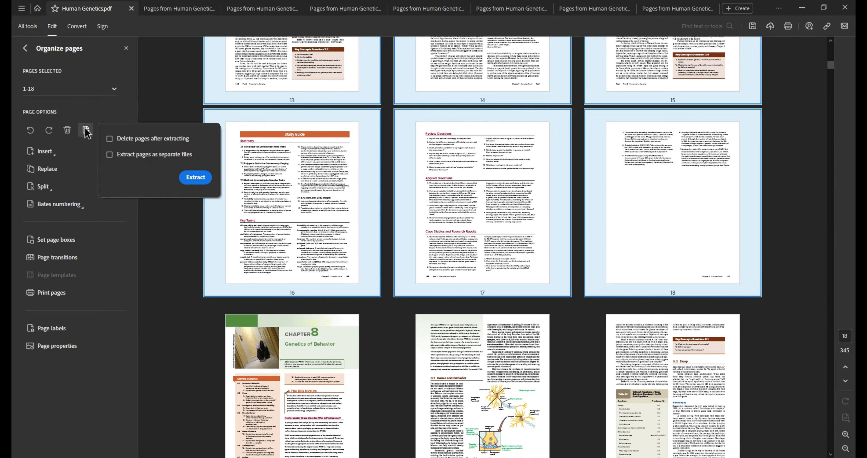
pyautogui.click(195, 177)
pyautogui.click(86, 130)
pyautogui.click(141, 139)
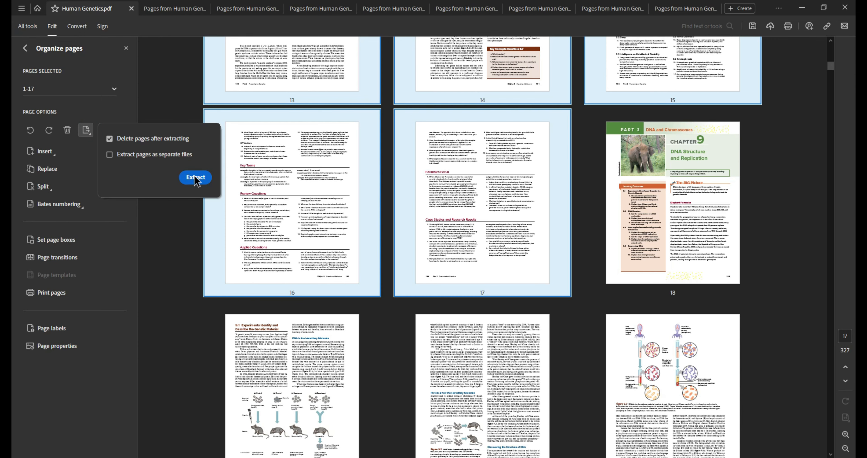
pyautogui.click(196, 178)
pyautogui.click(285, 131)
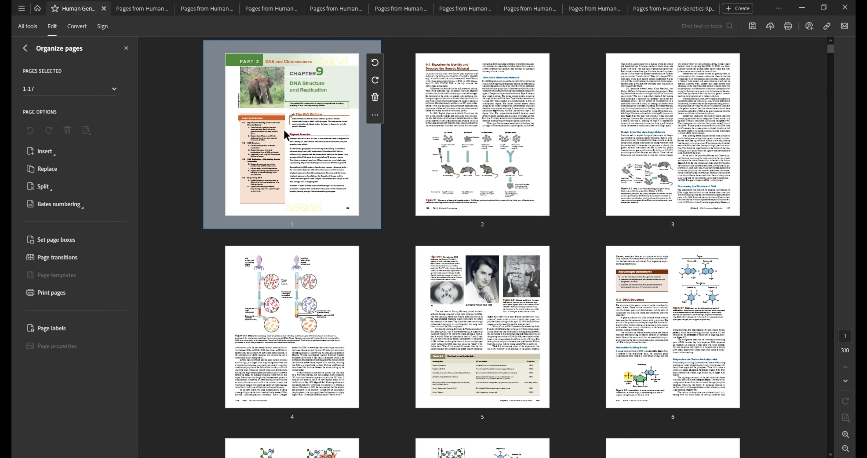
# Extract all pages of the next chapter and delete them from the book.
pyautogui.scroll(-7, 310, 215)
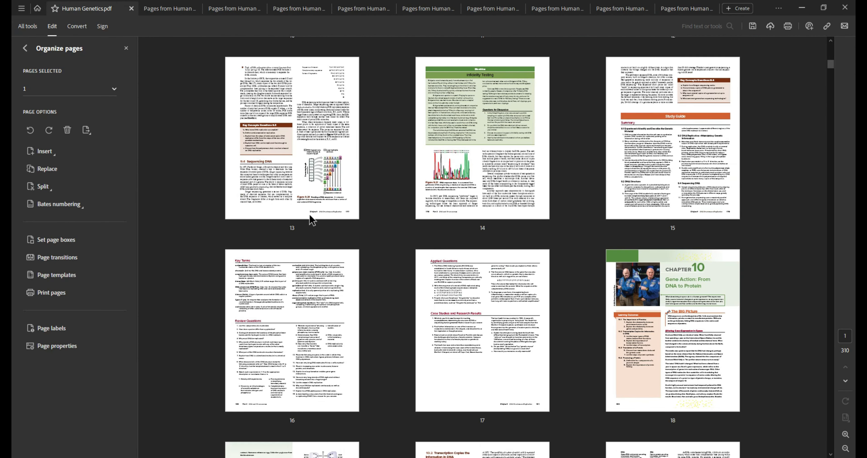
pyautogui.keyDown('shift'); pyautogui.click(471, 209); pyautogui.keyUp('shift')
pyautogui.click(88, 129)
pyautogui.click(153, 138)
pyautogui.click(193, 177)
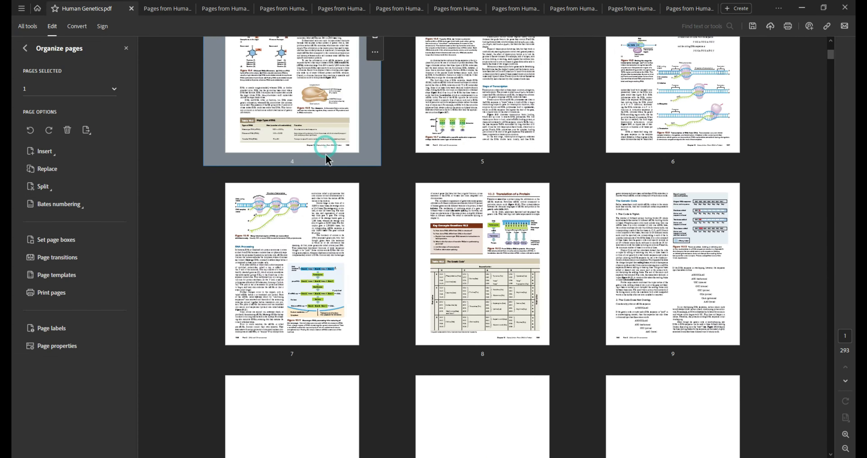
# Extract the following chapter's pages 1–24 into a new document, deleting them from the book.
pyautogui.scroll(-5, 331, 165)
pyautogui.scroll(-8, 335, 165)
pyautogui.keyDown('shift'); pyautogui.click(646, 159); pyautogui.keyUp('shift')
pyautogui.click(86, 130)
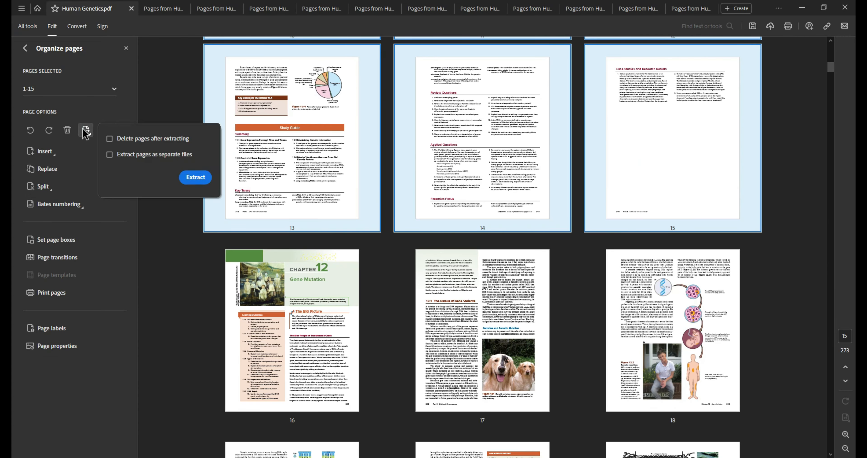
pyautogui.click(153, 139)
pyautogui.click(195, 177)
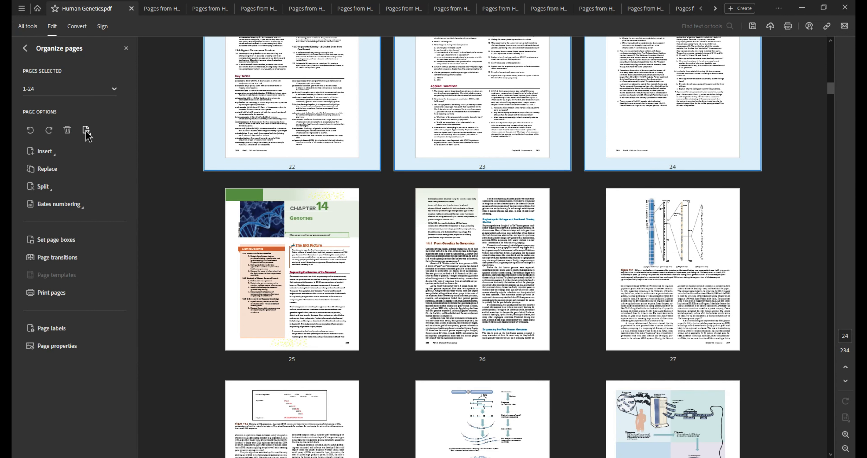
pyautogui.click(87, 130)
pyautogui.click(153, 139)
pyautogui.click(195, 177)
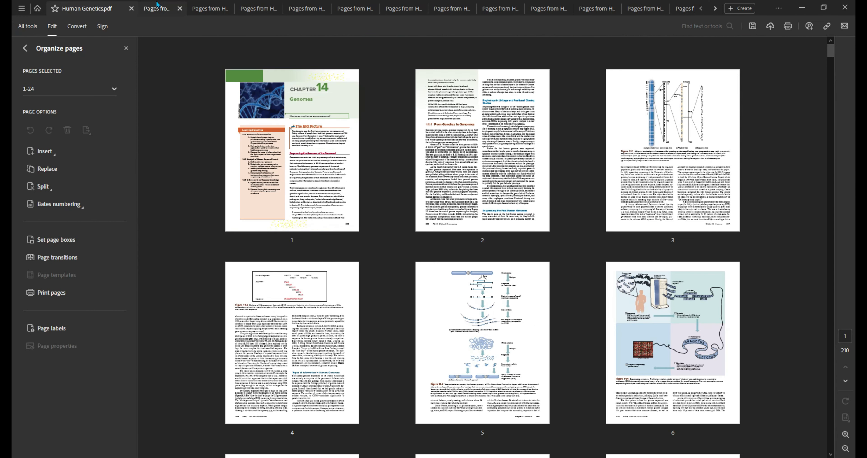
# Close the front-matter extract, saving it in the pdf folder as '00 Human Genetics FM'.
pyautogui.click(153, 9)
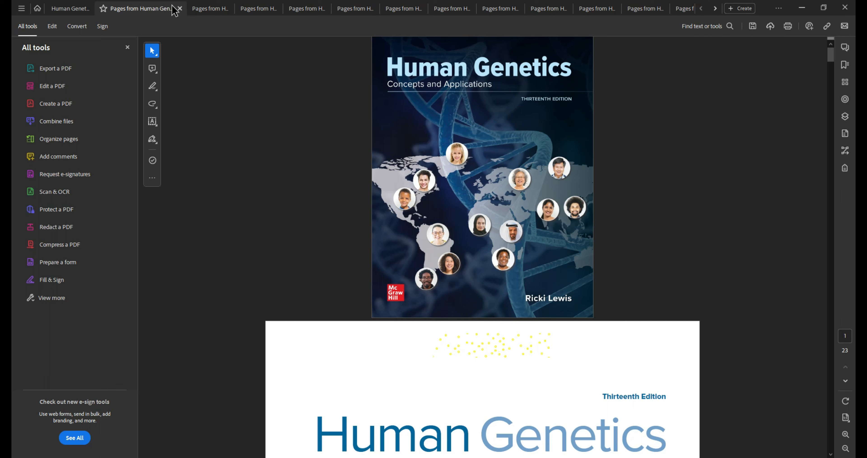
pyautogui.click(180, 8)
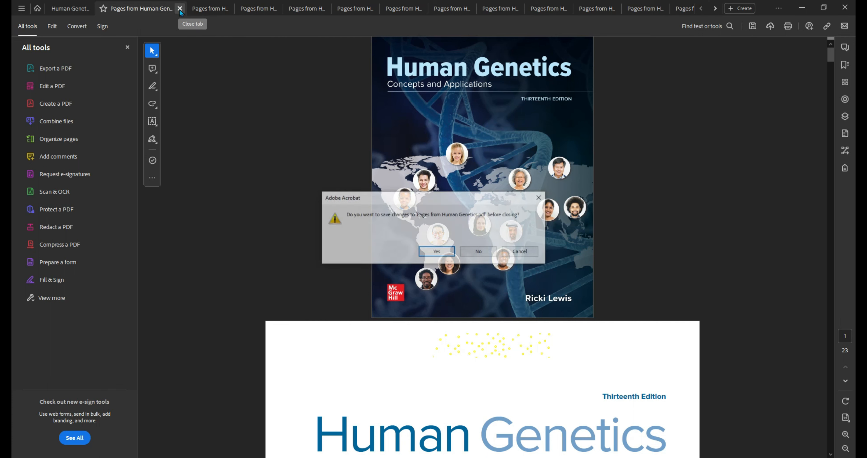
pyautogui.click(429, 255)
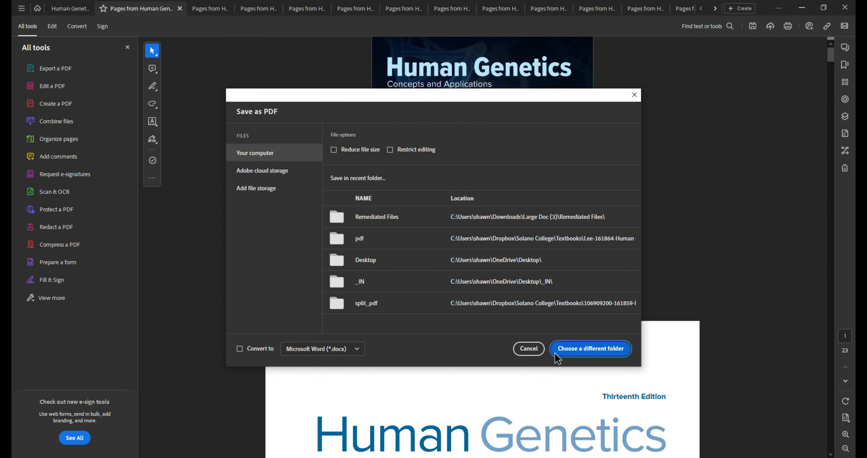
pyautogui.click(555, 352)
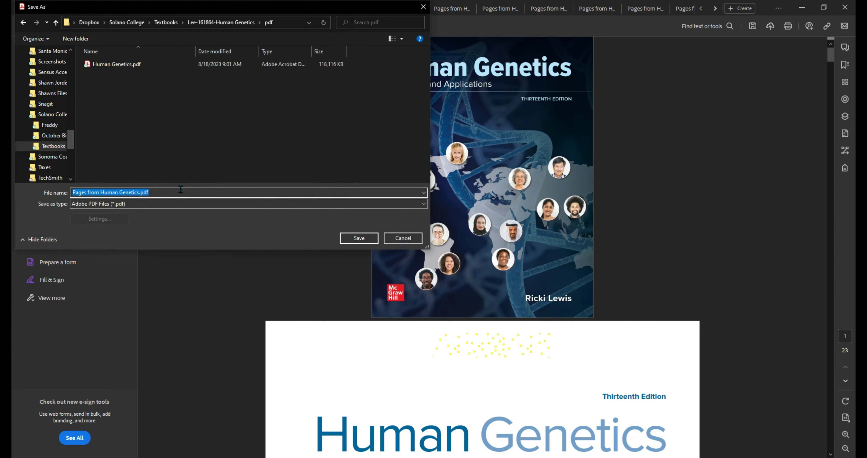
pyautogui.write('00')
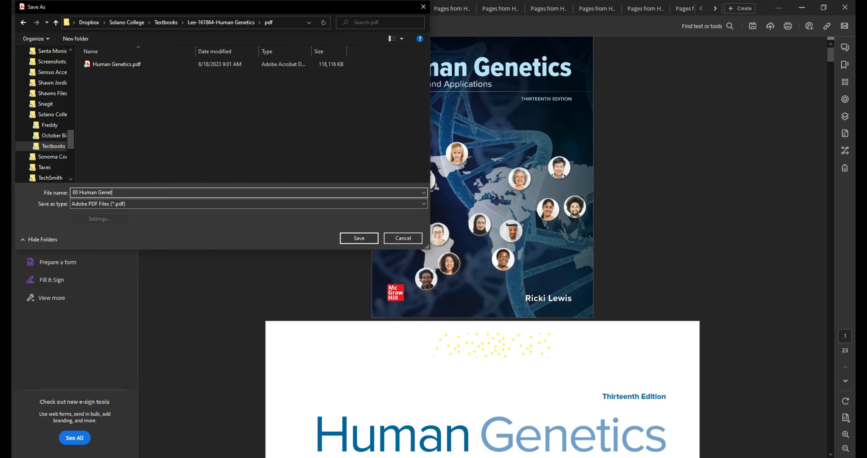
pyautogui.press('Return')
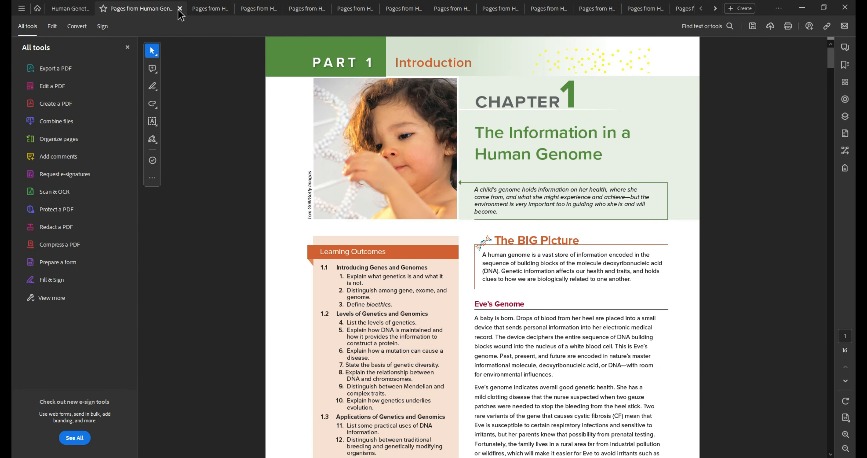
# Close the Chapter 1 extract, saving it as '01 Human Genetics'.
pyautogui.click(179, 9)
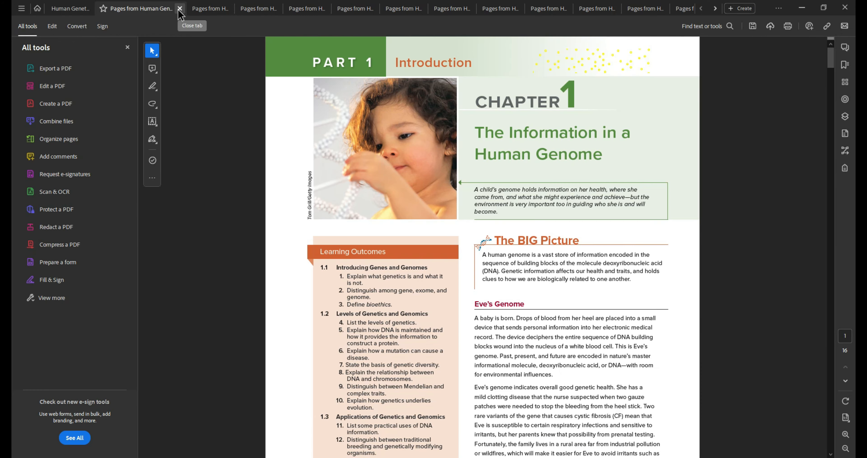
pyautogui.click(426, 251)
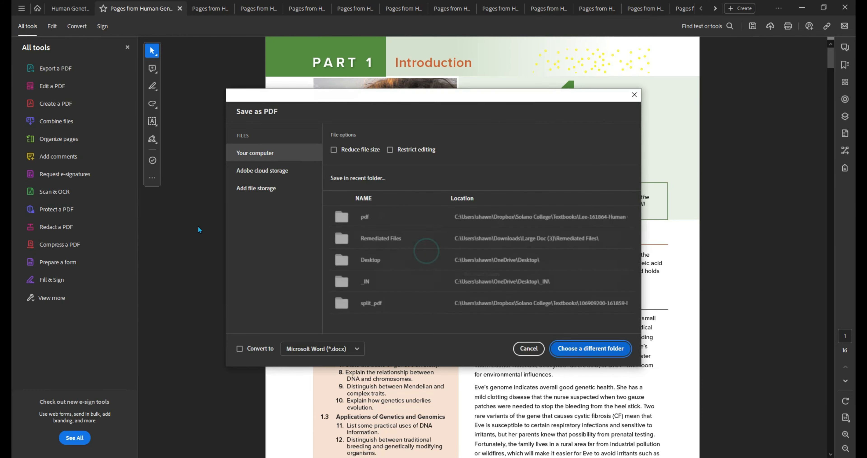
pyautogui.press('Return')
pyautogui.write('01 Human Genetics')
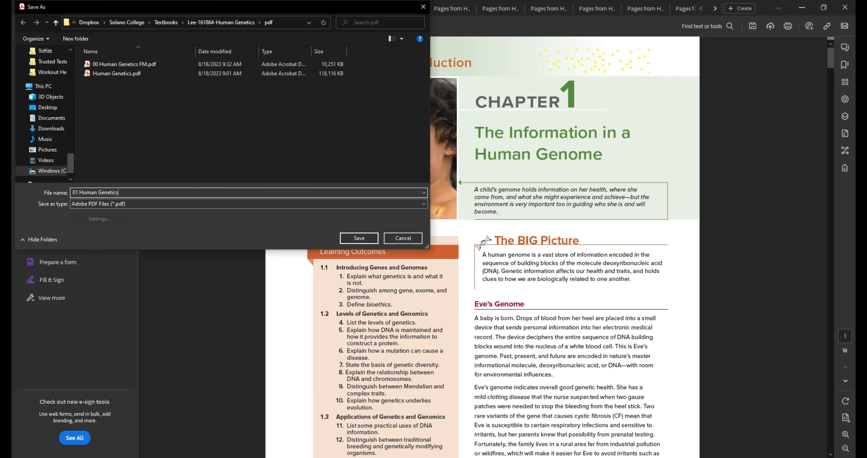
pyautogui.press('Return')
# Close the next chapter extract, saving it as '04 Human Genetics', and check the saved files.
pyautogui.click(180, 9)
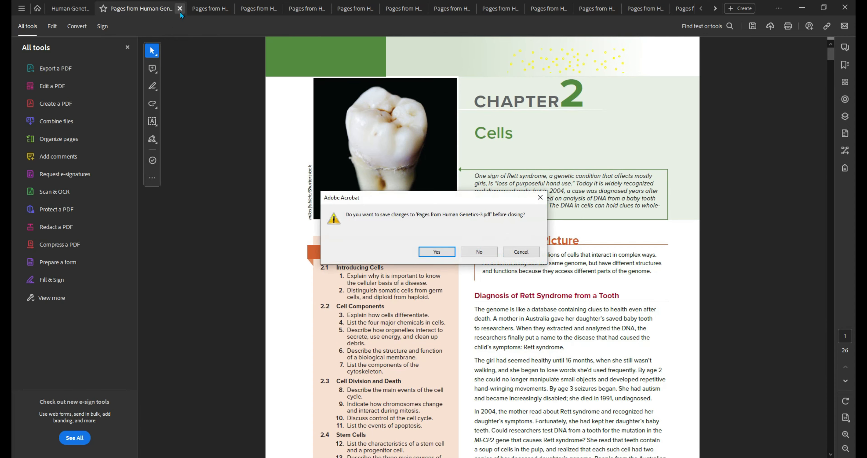
pyautogui.press('Return')
pyautogui.write('04 Human Genetics')
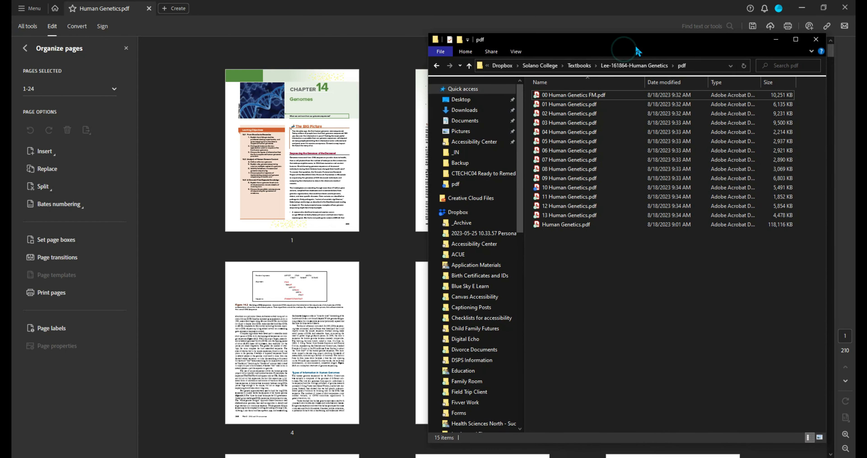
pyautogui.click(585, 96)
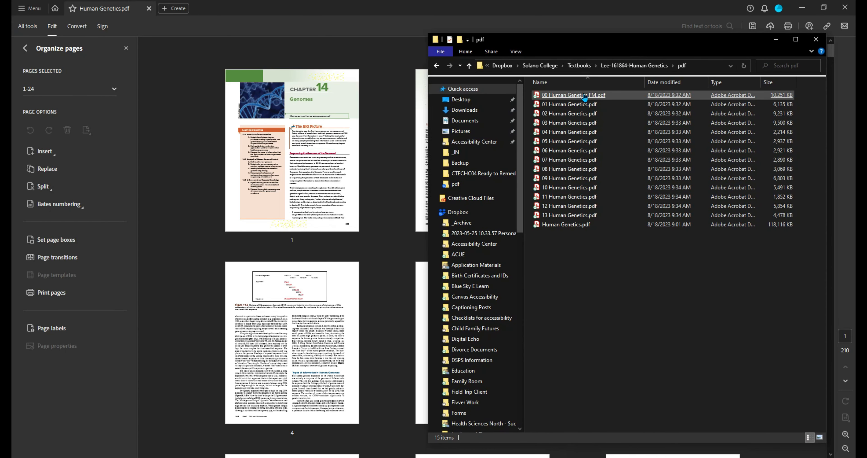
# Extract chapter 14, pages 1–12, into a new document.
pyautogui.click(777, 38)
pyautogui.click(341, 200)
pyautogui.scroll(-5, 338, 201)
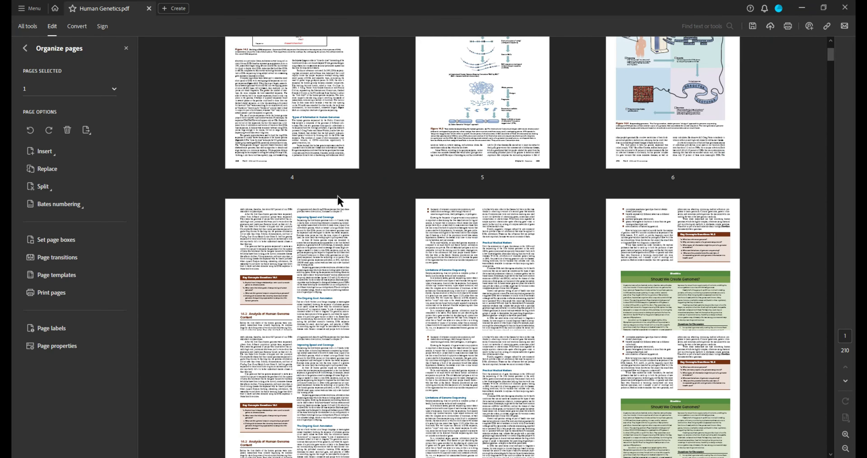
pyautogui.scroll(-10, 337, 197)
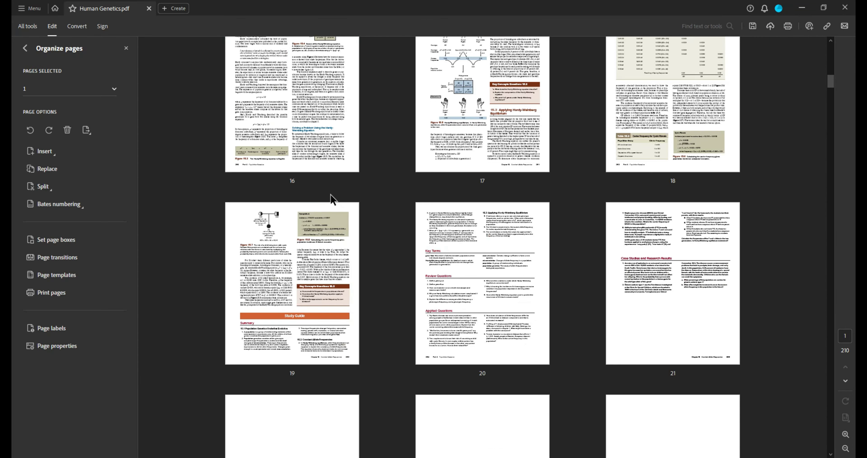
pyautogui.scroll(10, 330, 194)
pyautogui.scroll(-3, 366, 227)
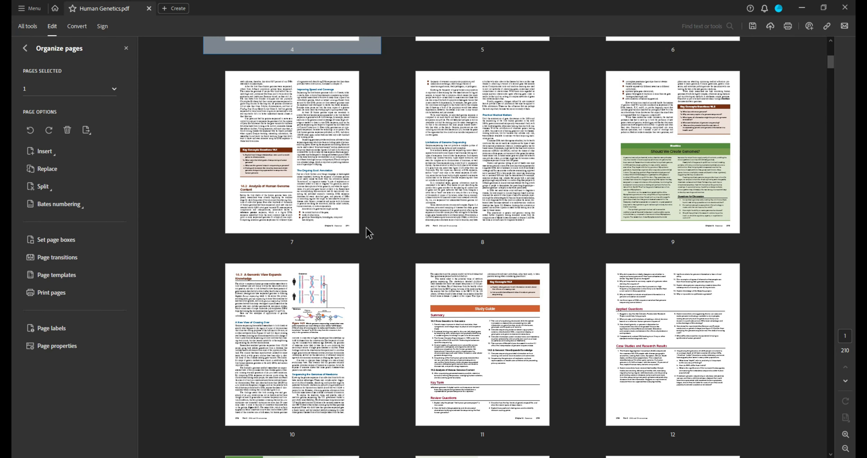
pyautogui.scroll(-2, 366, 227)
pyautogui.keyDown('shift'); pyautogui.click(643, 226); pyautogui.keyUp('shift')
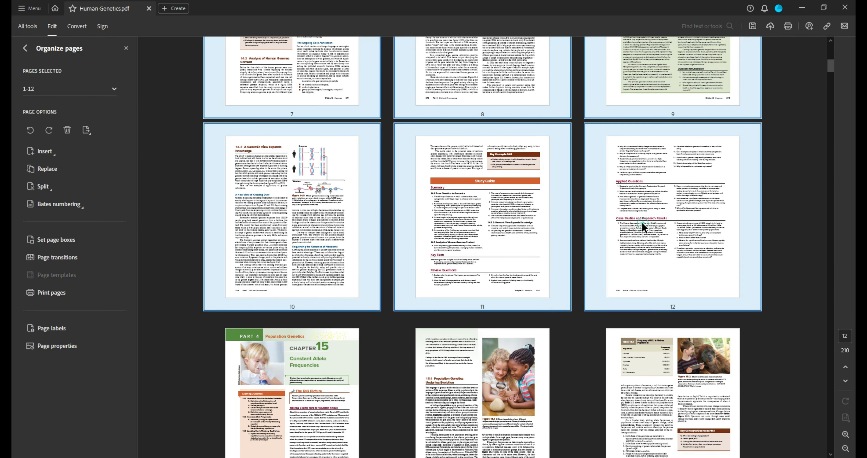
pyautogui.click(86, 130)
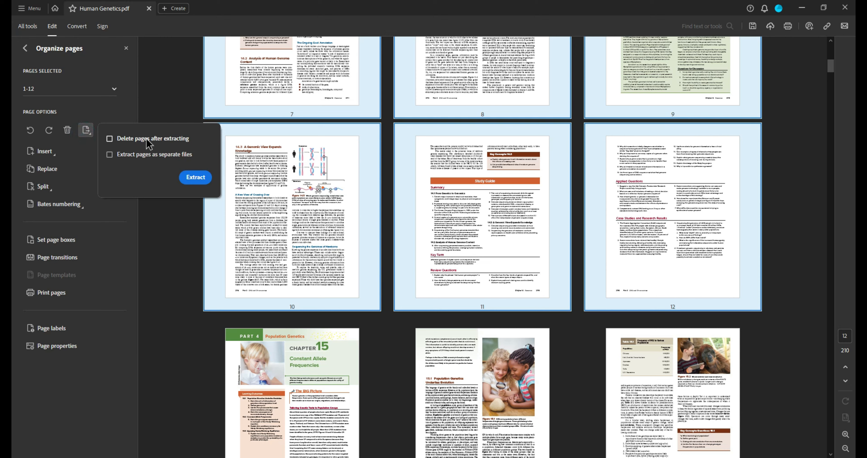
pyautogui.click(197, 178)
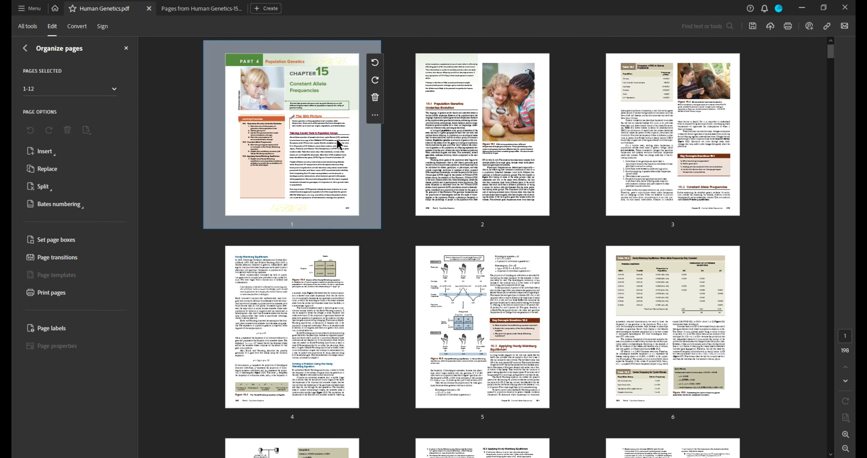
# Extract chapter 15, pages 1–9, into its own document, deleting it from the book.
pyautogui.click(339, 144)
pyautogui.scroll(-4, 333, 184)
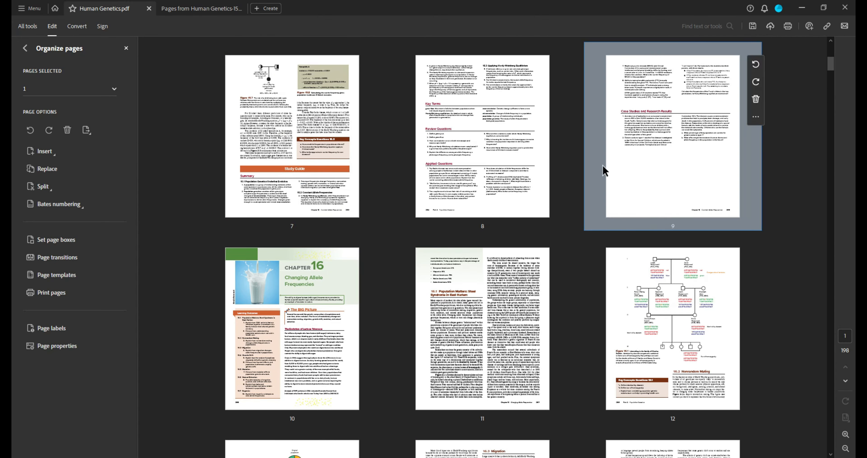
pyautogui.keyDown('shift'); pyautogui.click(605, 171); pyautogui.keyUp('shift')
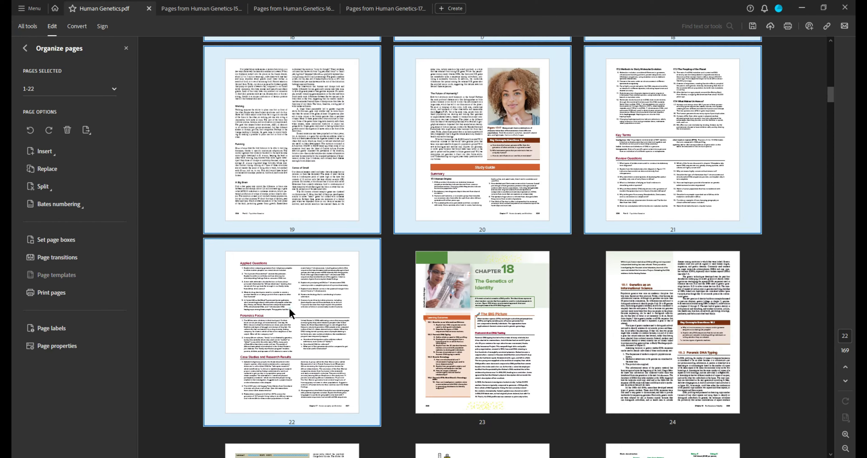
pyautogui.click(86, 130)
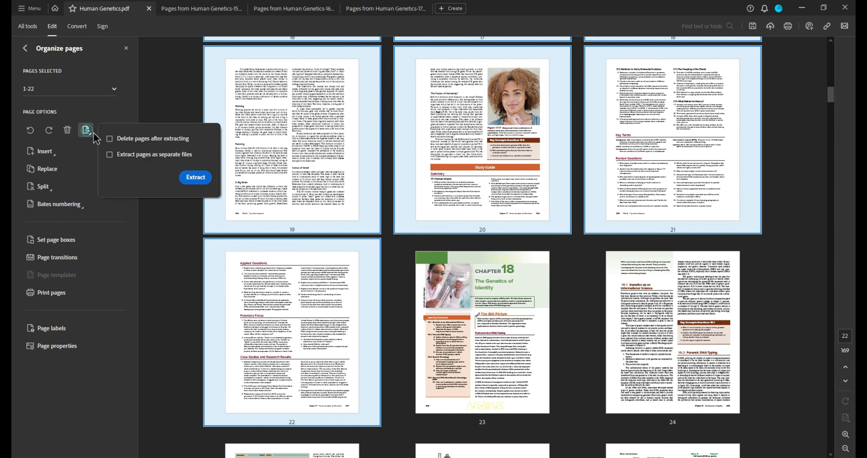
pyautogui.click(188, 143)
pyautogui.click(193, 178)
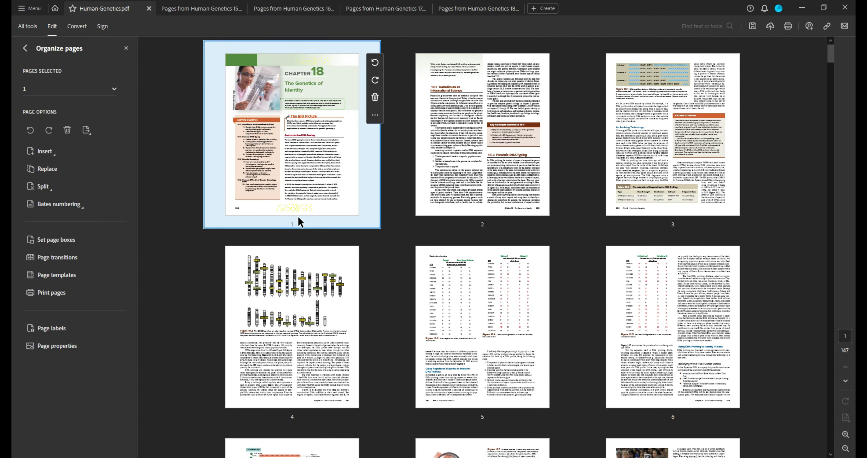
# Extract the next chapters (pages 1–19 and 1–26) into their own documents, removing them from the book.
pyautogui.scroll(-10, 298, 218)
pyautogui.keyDown('shift'); pyautogui.click(292, 266); pyautogui.keyUp('shift')
pyautogui.click(86, 130)
pyautogui.click(205, 176)
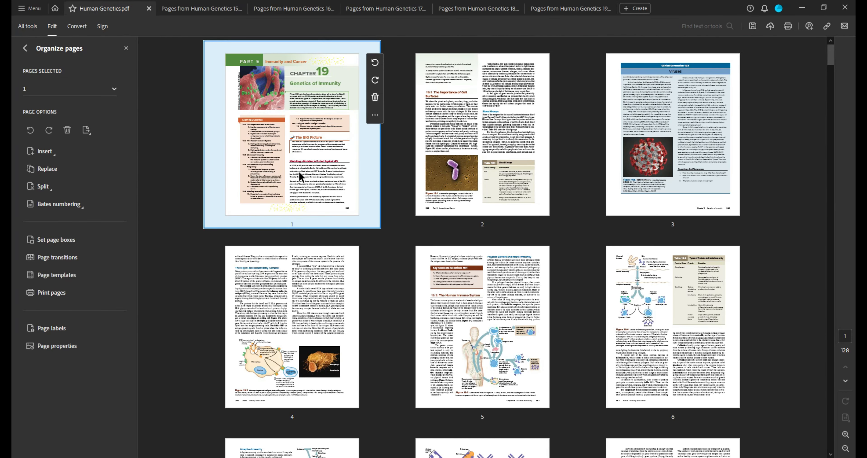
pyautogui.scroll(-10, 300, 178)
pyautogui.keyDown('shift'); pyautogui.click(453, 256); pyautogui.keyUp('shift')
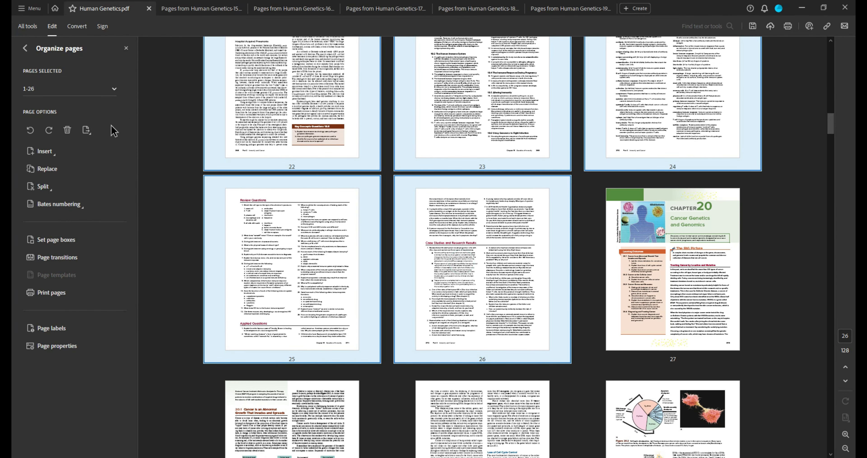
pyautogui.click(87, 130)
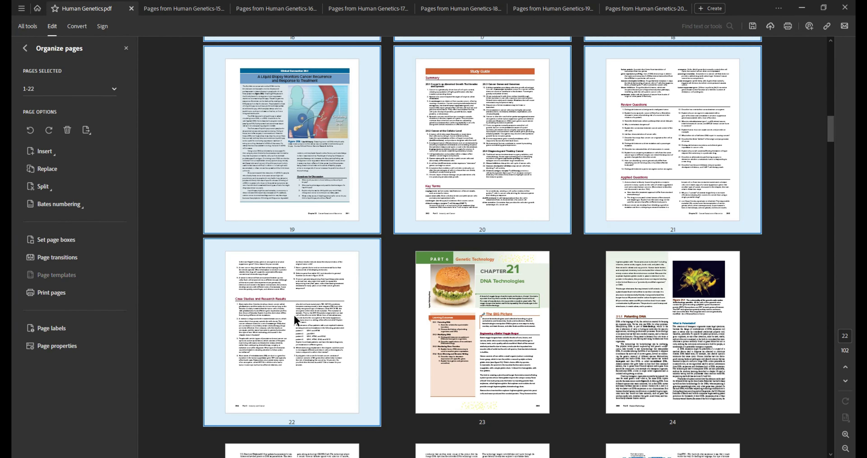
pyautogui.click(87, 130)
pyautogui.click(197, 178)
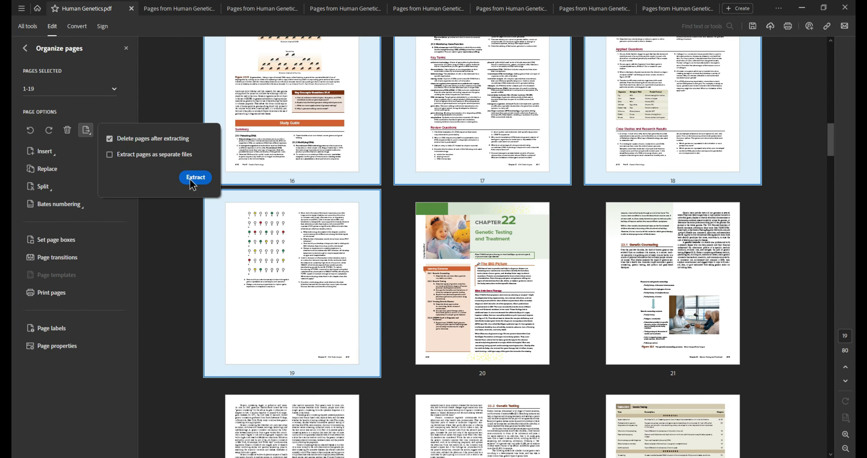
pyautogui.click(191, 180)
# In the main Human Genetics document, select chapter 22's pages 1–19.
pyautogui.click(70, 8)
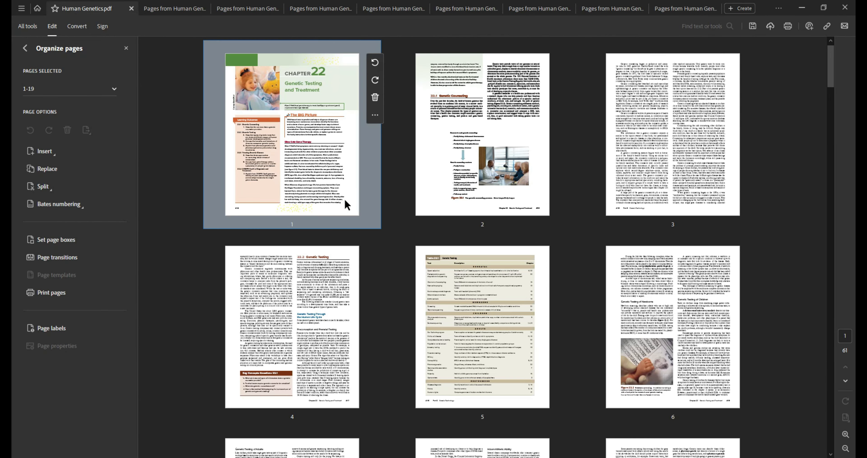
pyautogui.click(343, 207)
pyautogui.scroll(-8, 343, 215)
pyautogui.keyDown('shift'); pyautogui.click(302, 266); pyautogui.keyUp('shift')
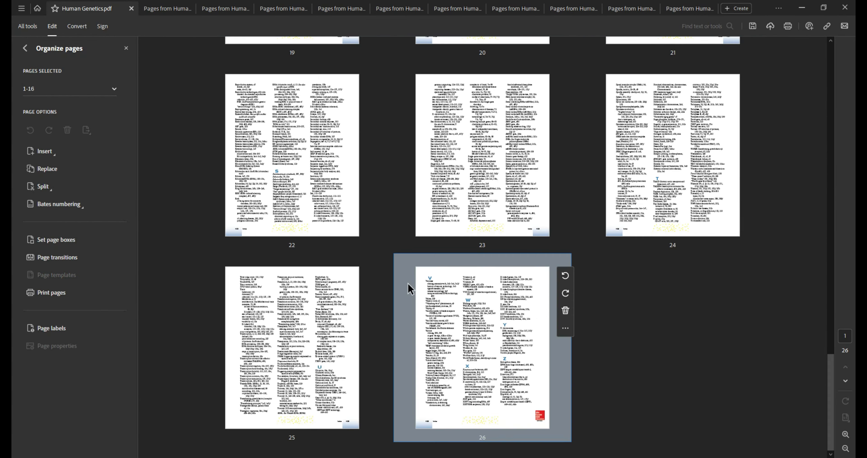
pyautogui.scroll(-4, 408, 287)
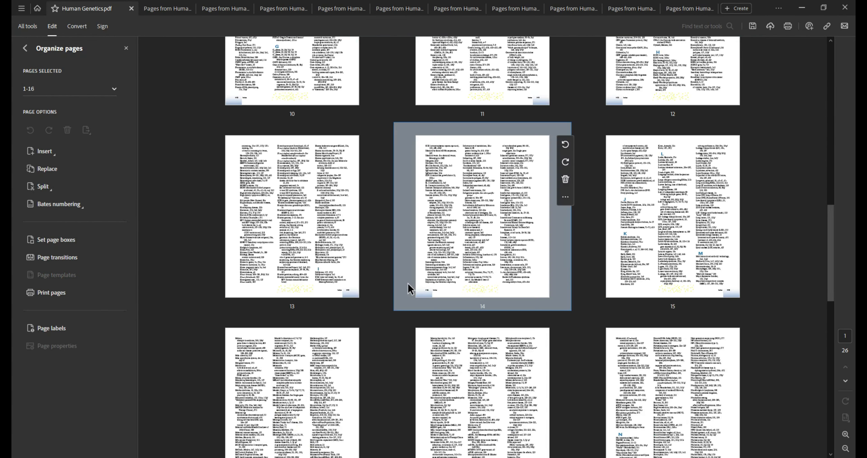
# Save the remaining index pages as 'EM Human Genetics.pdf' and close that document.
pyautogui.scroll(6, 408, 286)
pyautogui.click(21, 8)
pyautogui.moveTo(66, 97)
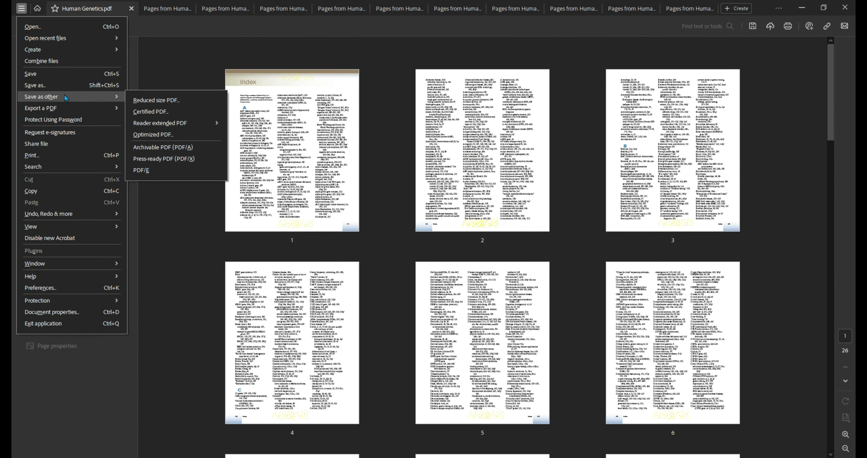
pyautogui.click(64, 85)
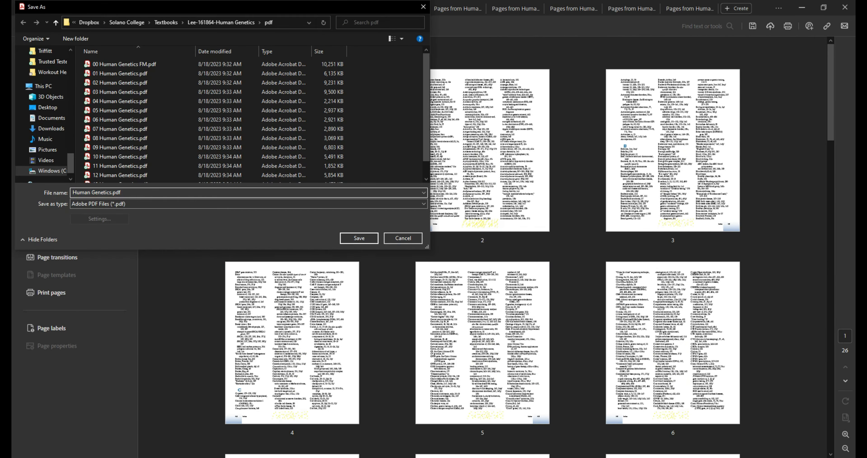
pyautogui.press('Return')
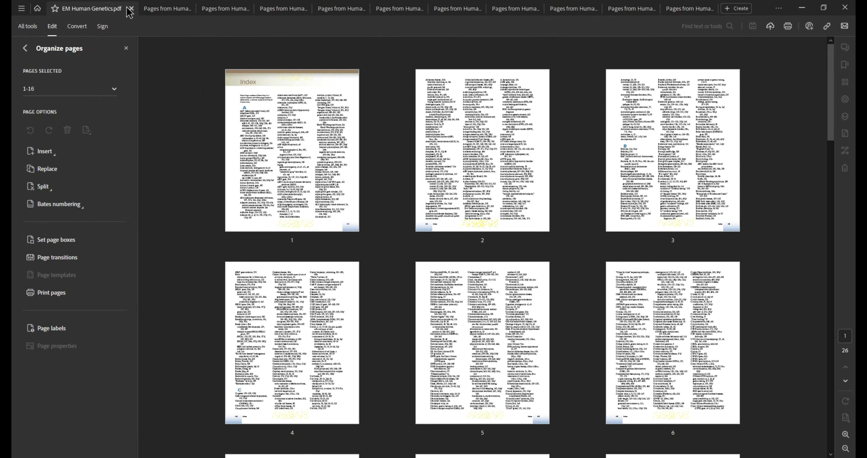
pyautogui.click(131, 8)
# Close the chapter 14–16 extracts, saving them as '14', '15' and '16 Human Genetics'.
pyautogui.click(132, 8)
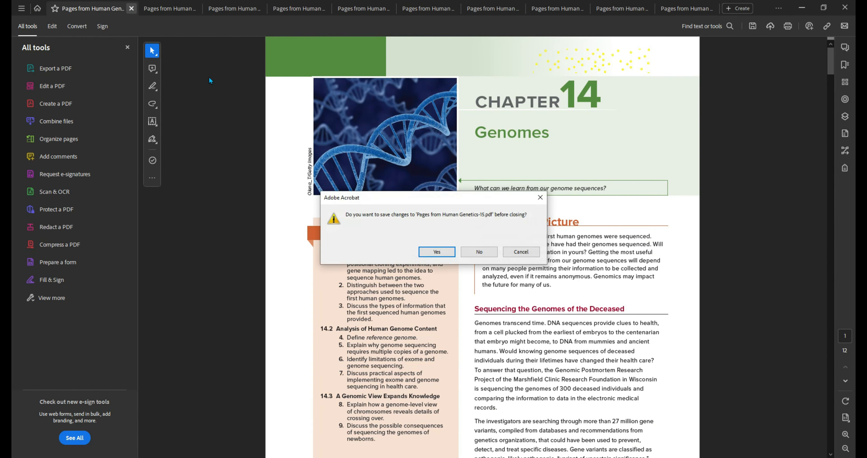
pyautogui.click(436, 252)
pyautogui.write('14 Human Genetics')
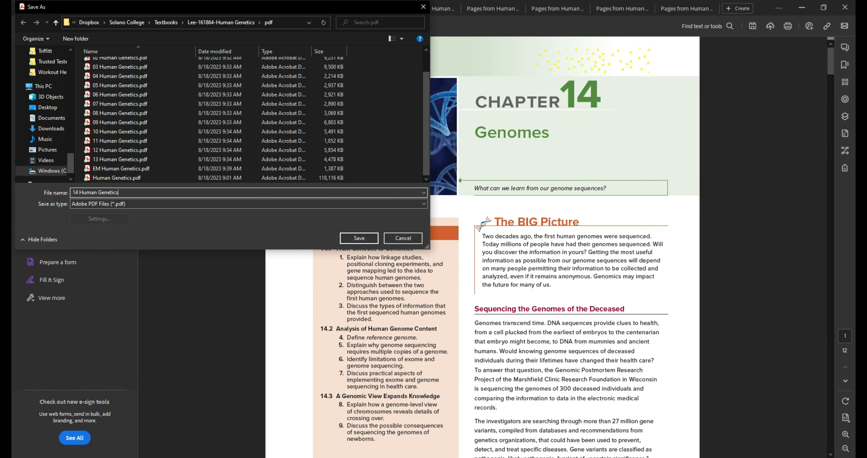
pyautogui.press('Return')
pyautogui.hotkey('ctrl', 'w')
pyautogui.press('Return')
pyautogui.write('15')
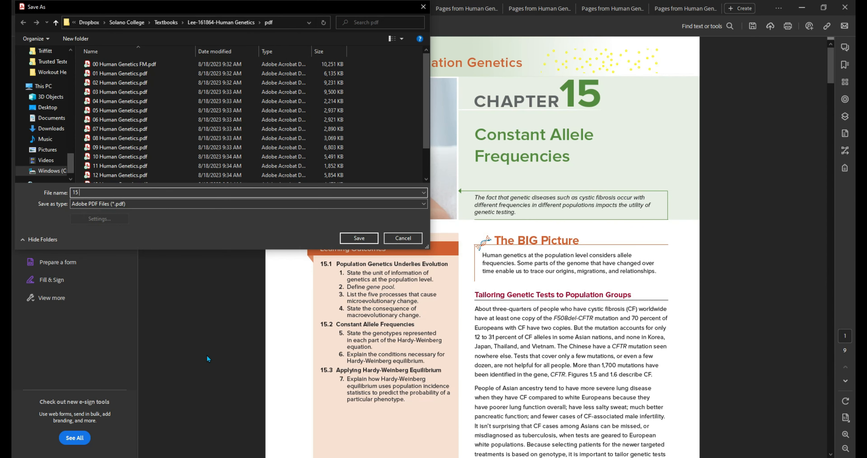
pyautogui.press('Return')
pyautogui.hotkey('ctrl', 'w')
pyautogui.press('Return')
pyautogui.write('16 Human Genetics')
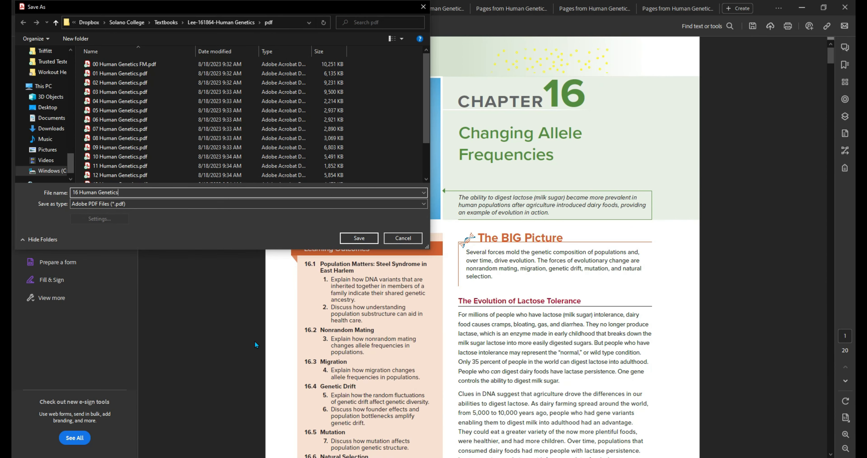
pyautogui.press('Return')
# Close and save the chapter 17–20 extracts under their numbered Human Genetics names.
pyautogui.hotkey('ctrl', 'w')
pyautogui.press('Return')
pyautogui.write('17')
pyautogui.press('Return')
pyautogui.hotkey('ctrl', 'w')
pyautogui.press('Return')
pyautogui.write('18')
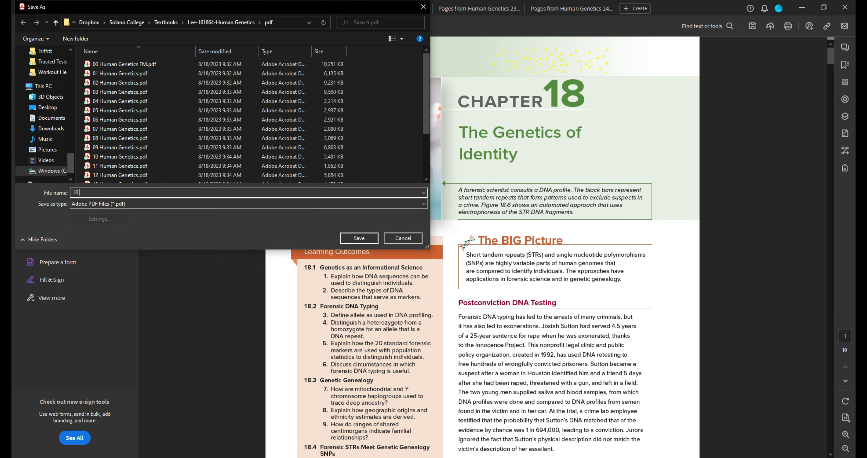
pyautogui.press('Return')
pyautogui.hotkey('ctrl', 'w')
pyautogui.press('Return')
pyautogui.write('19 Human Genetics')
pyautogui.press('Return')
pyautogui.hotkey('ctrl', 'w')
pyautogui.press('Return')
pyautogui.write('10 Human Genetics')
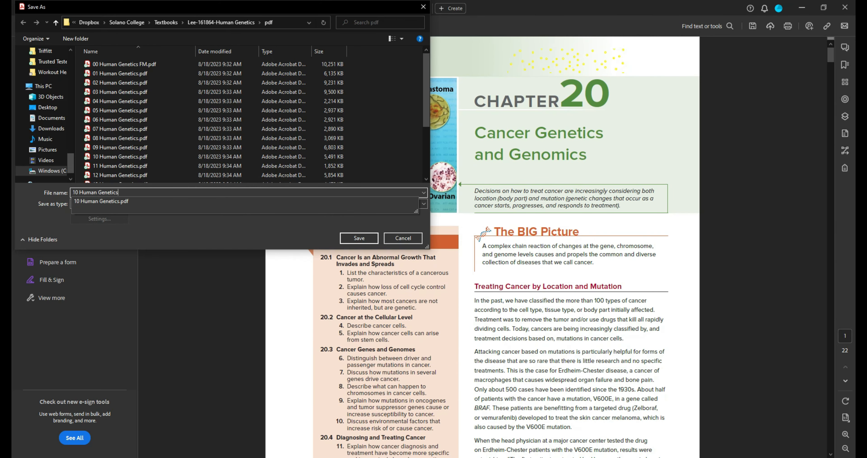
pyautogui.press('Return')
pyautogui.hotkey('ctrl', 'w')
# Save the last extracts as '21 Human Genetics', '22 Human Genetics' and '23 Human Genetics'.
pyautogui.press('Return')
pyautogui.write('21 Human Genetics')
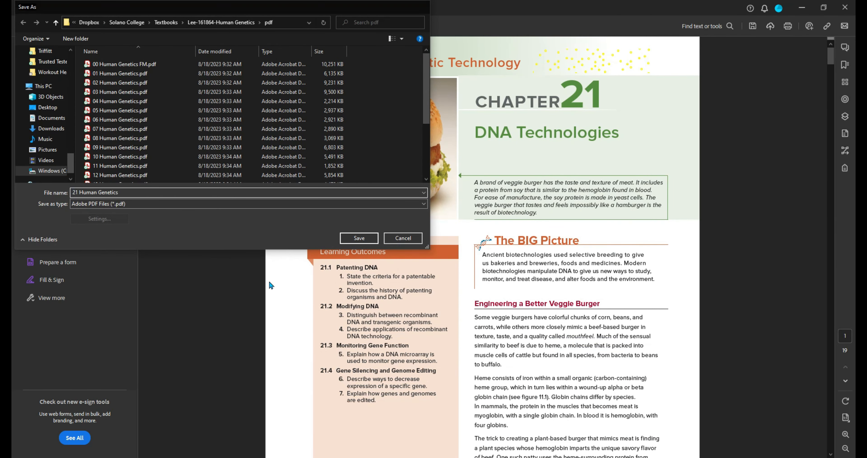
pyautogui.press('Return')
pyautogui.hotkey('ctrl', 'w')
pyautogui.press('Return')
pyautogui.write('22 Human Genetics')
pyautogui.press('Return')
pyautogui.hotkey('ctrl', 'w')
pyautogui.press('Return')
pyautogui.write('23 Human Genetics')
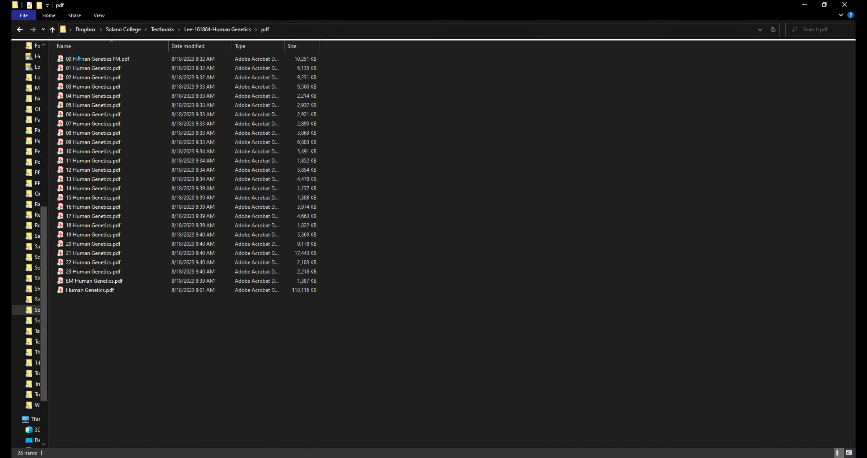
pyautogui.click(115, 290)
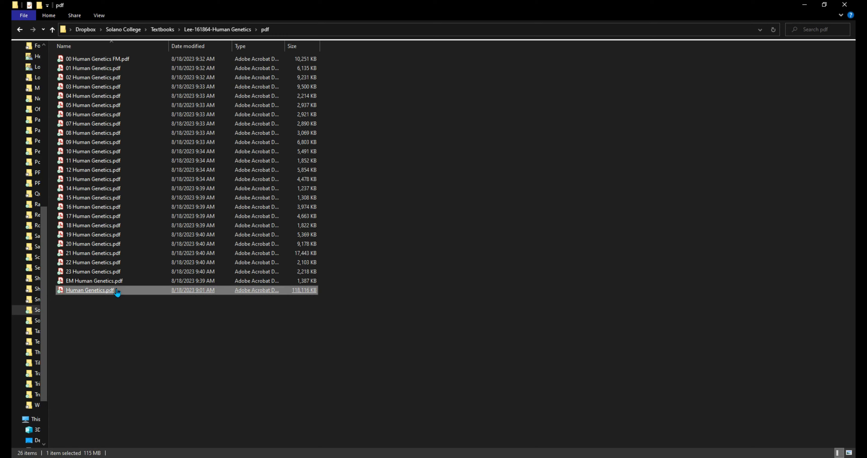